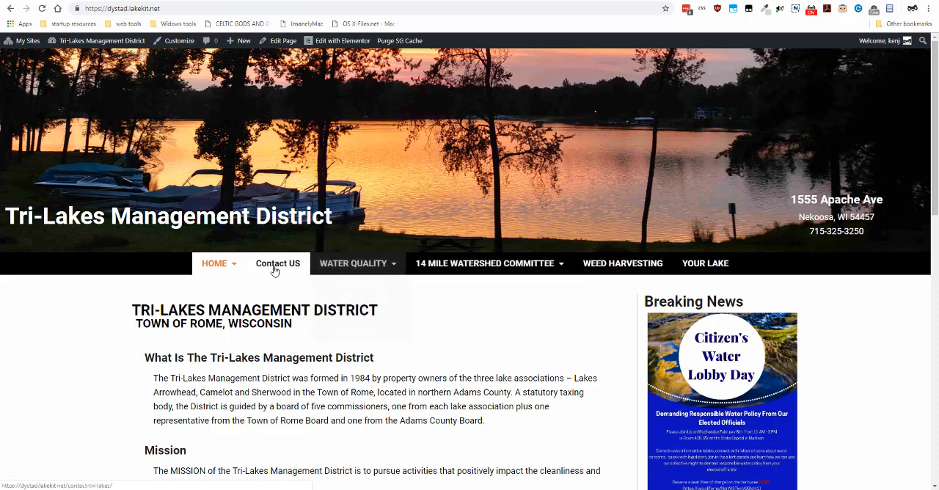
- Create a new post titled "Agenda&Meeting 12-18-2018"
mouse_move(237, 266)
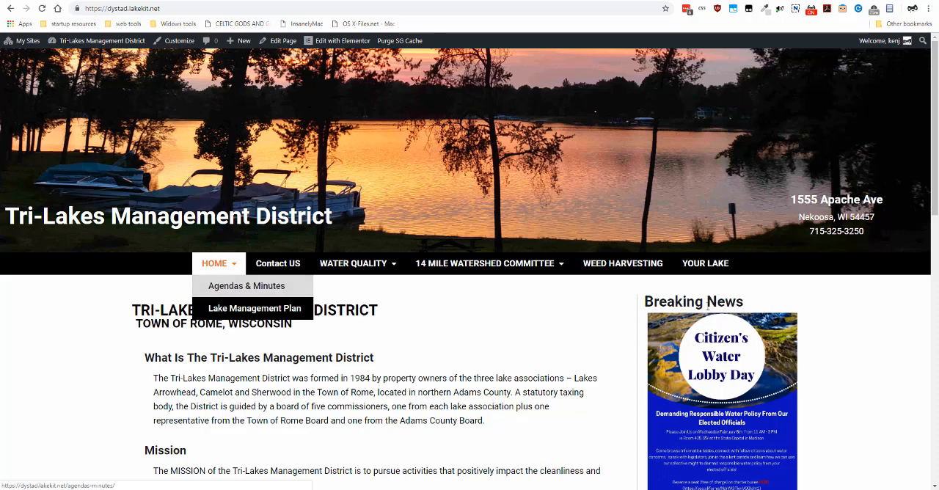
mouse_move(873, 46)
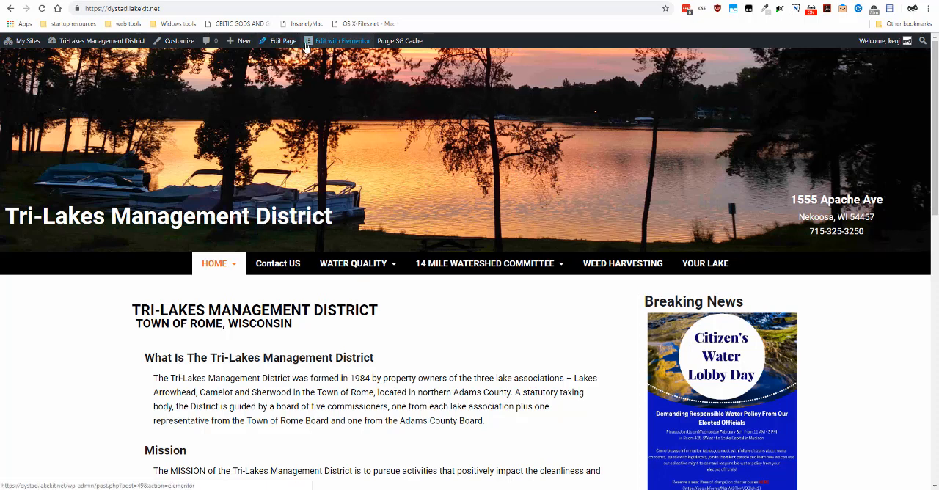
mouse_move(239, 45)
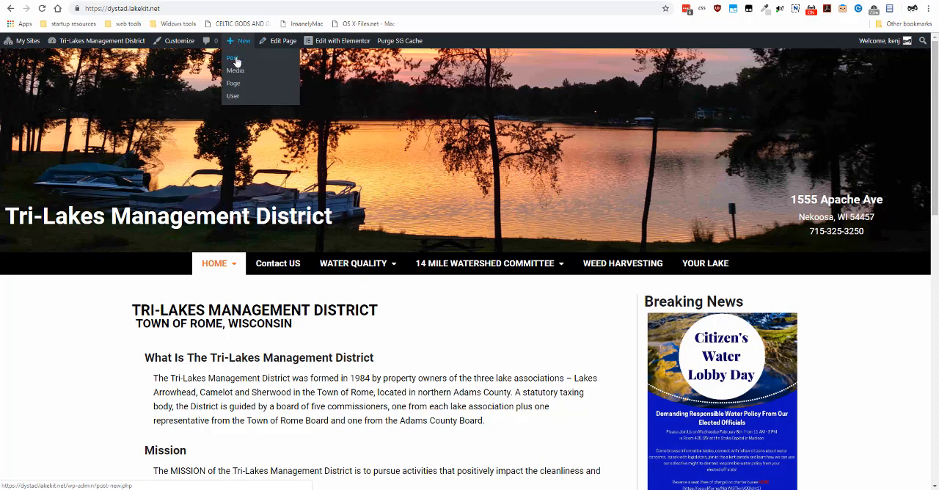
click(236, 61)
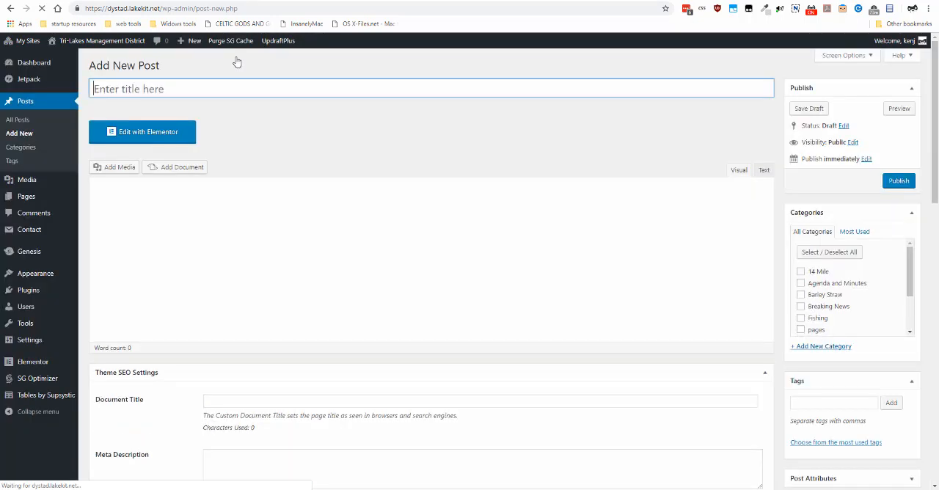
click(101, 88)
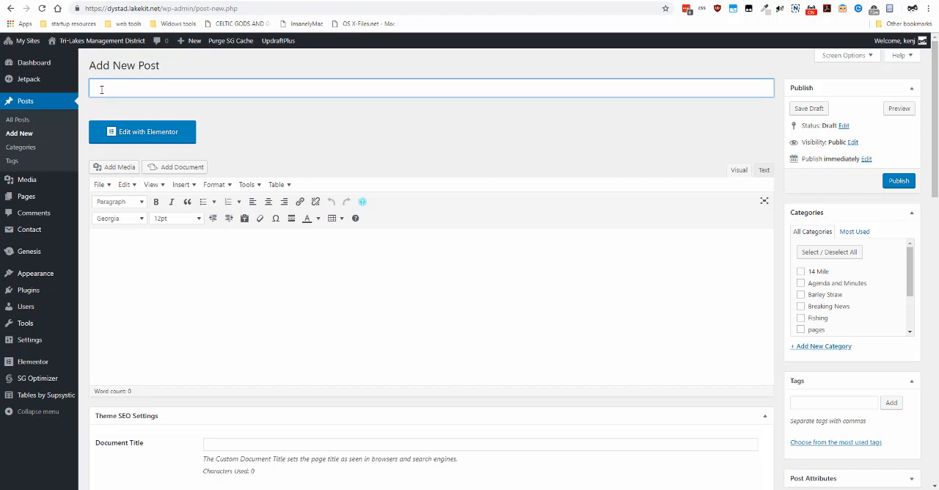
text(Agenda&Meet)
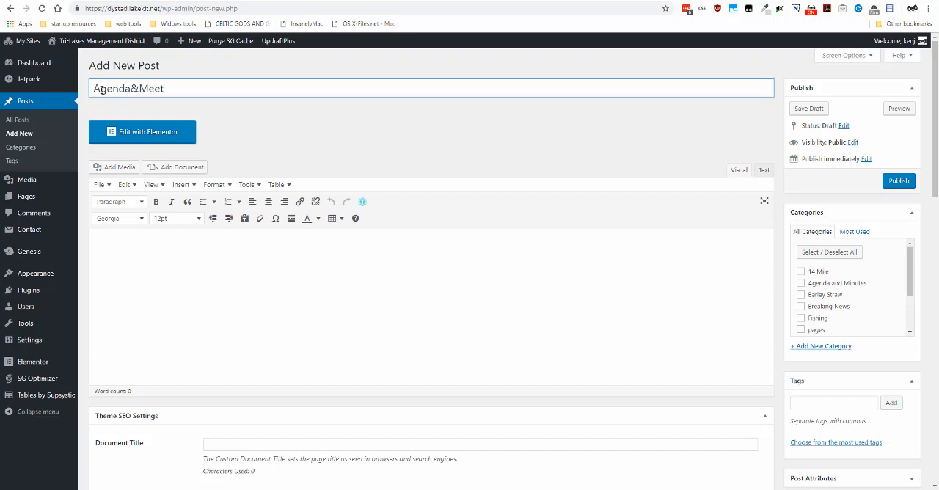
text(ing 12-1)
text(8-2018)
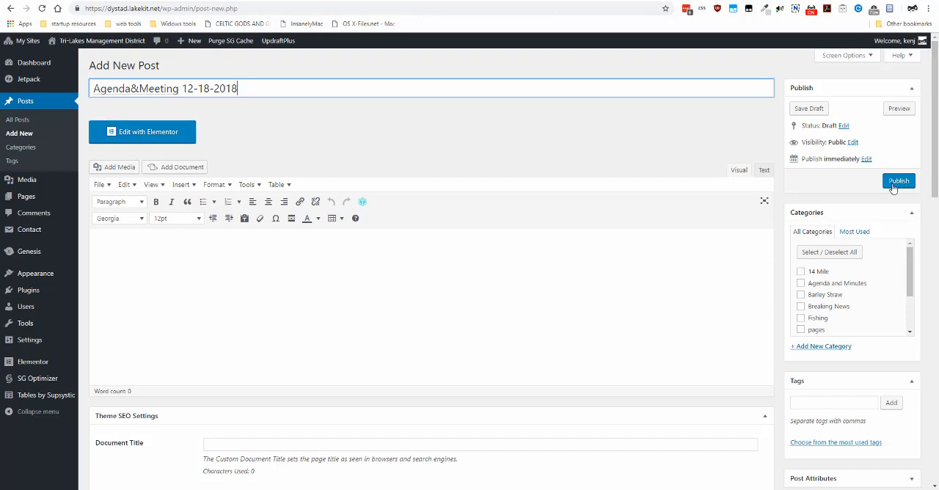
- Open the post's publish date for editing and assign the post to the Agenda and Minutes category
click(865, 160)
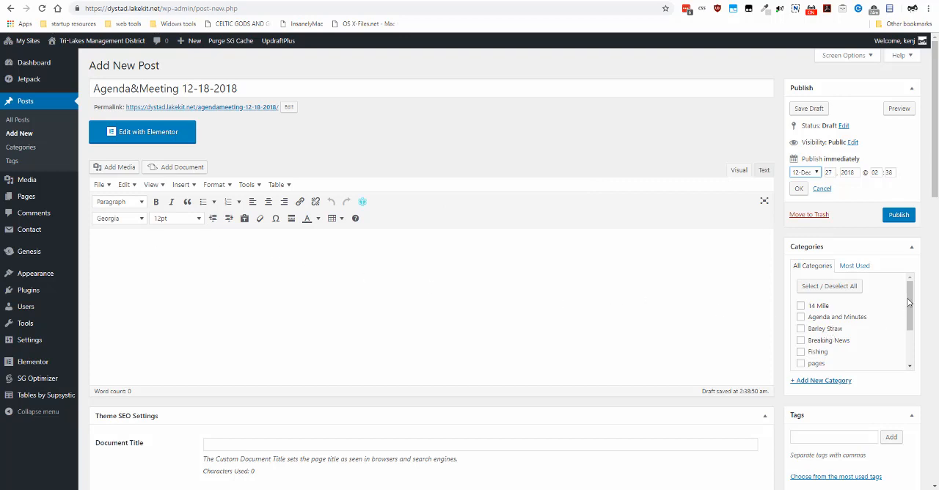
mouse_move(909, 299)
mouse_down()
mouse_move(909, 348)
mouse_move(905, 293)
mouse_up()
mouse_move(910, 310)
mouse_down()
mouse_move(912, 331)
mouse_move(911, 298)
mouse_up()
- Add the tag 2018 to the post
click(833, 438)
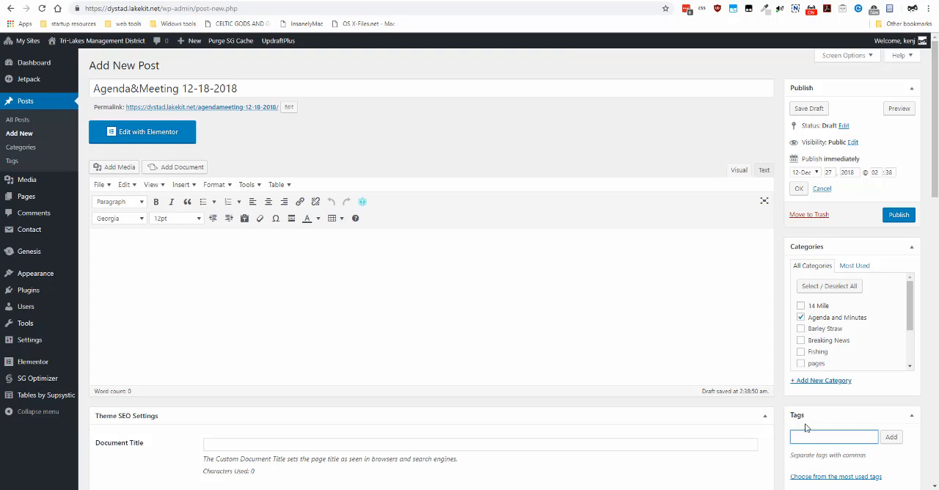
text(201)
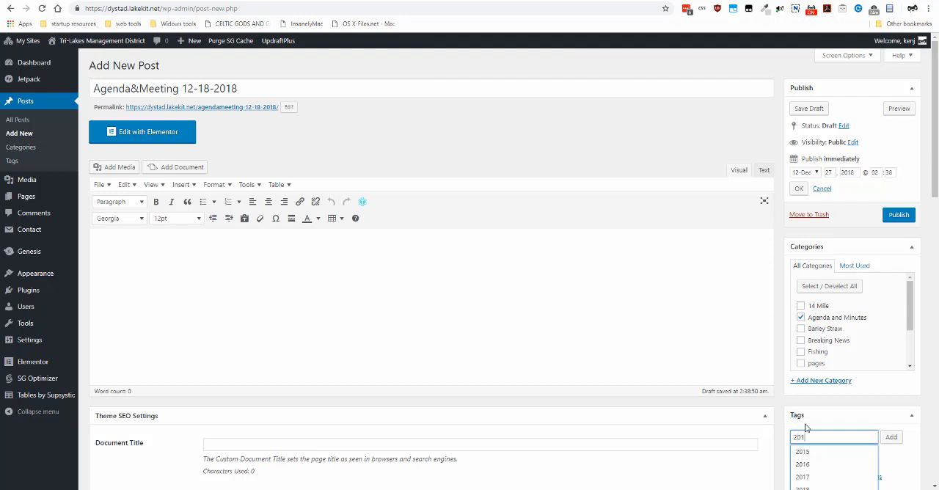
text(8)
click(814, 415)
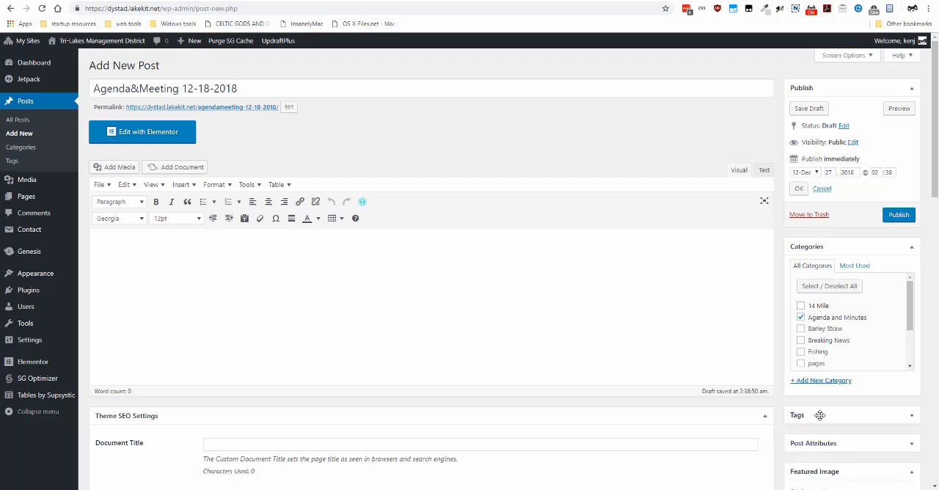
click(837, 415)
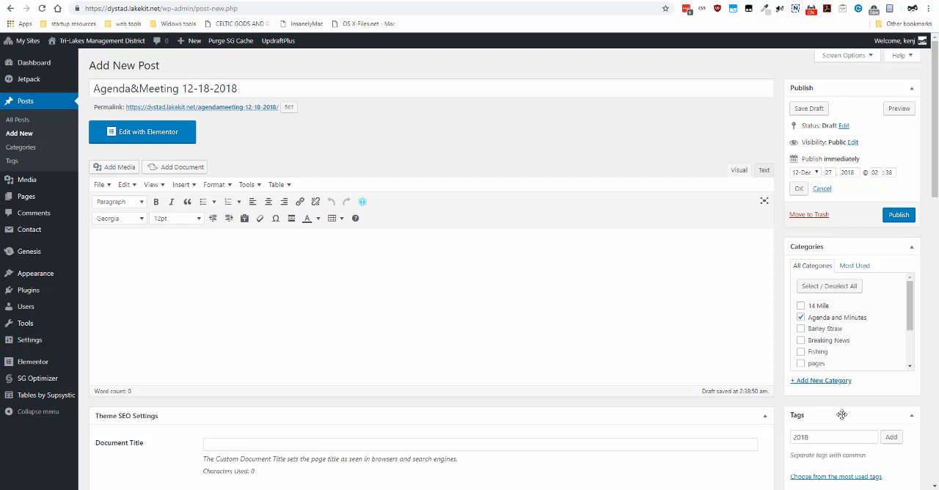
click(892, 438)
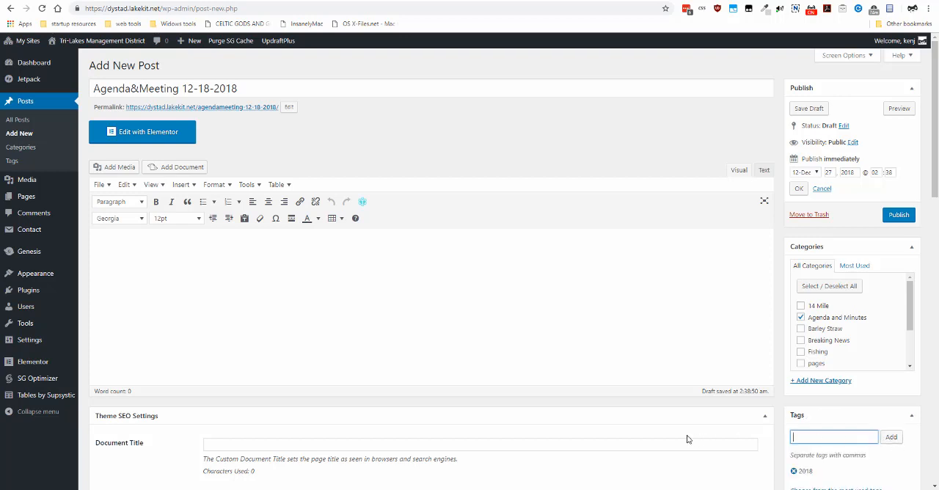
click(823, 472)
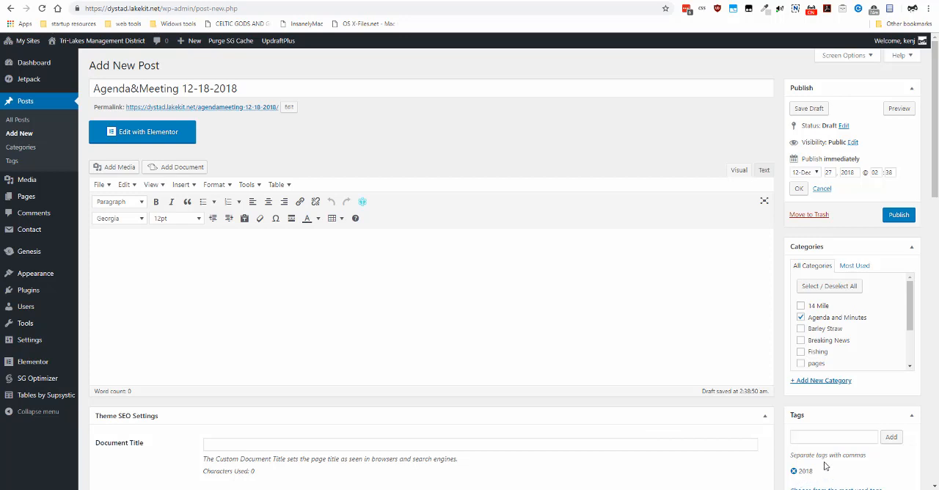
- Look through the full list of available post categories and the option for adding a new one
scroll(824, 463, down, 1)
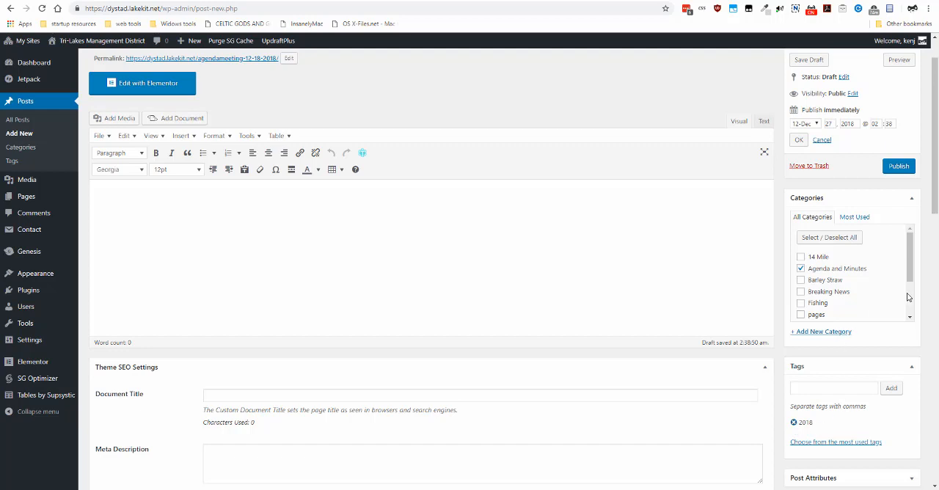
drag(910, 275, 911, 254)
scroll(812, 312, down, 2)
scroll(816, 308, up, 2)
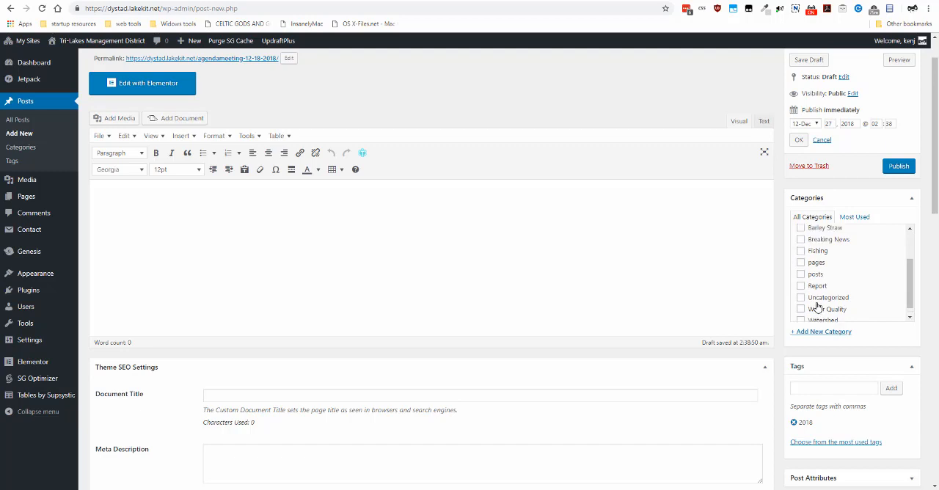
scroll(816, 309, down, 3)
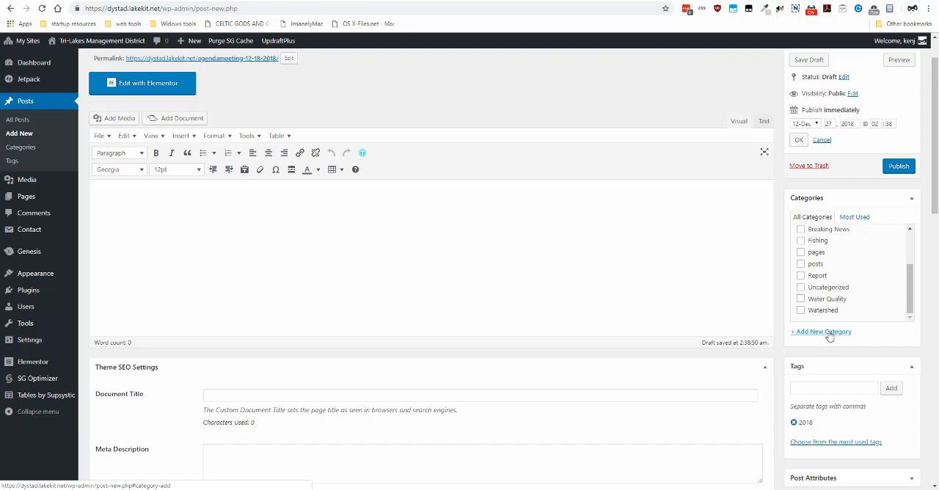
scroll(320, 265, up, 1)
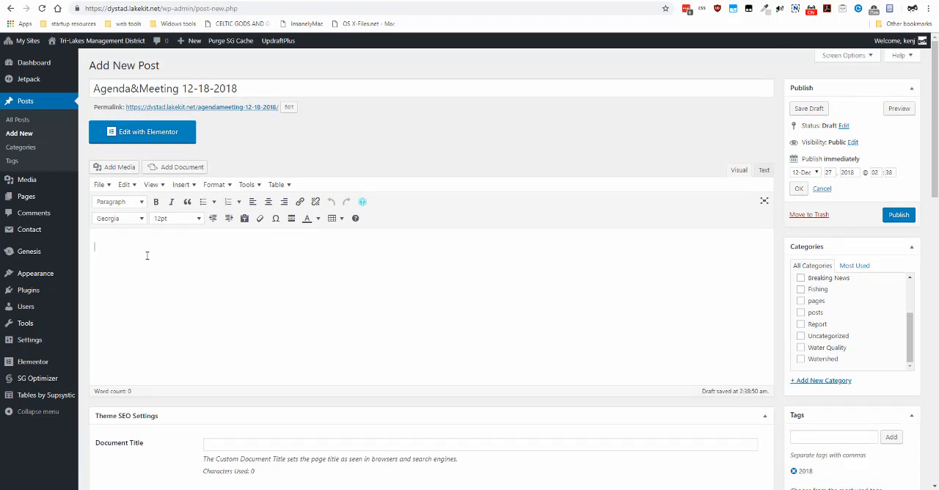
- Upload the file "u.1.2Meeting Agendas-Minutes 9-14-2016.doc" from the agenda minutes folder as media for the post
click(123, 167)
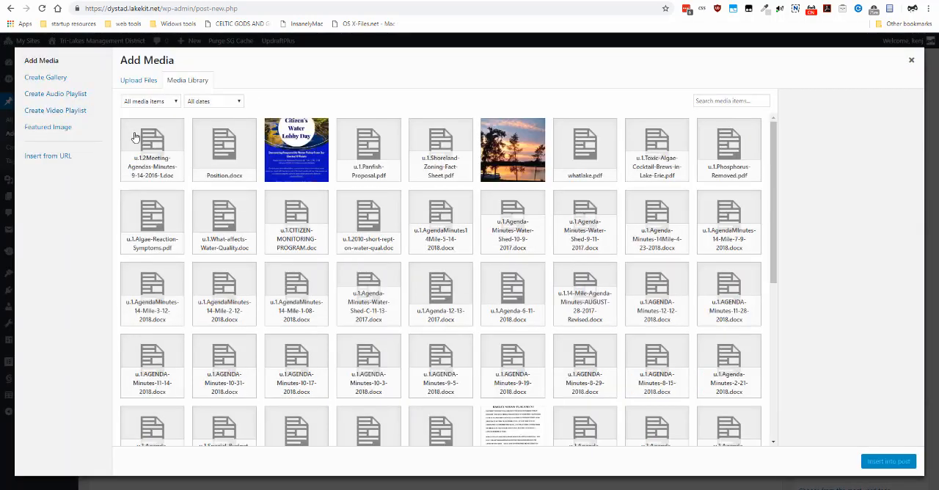
click(136, 85)
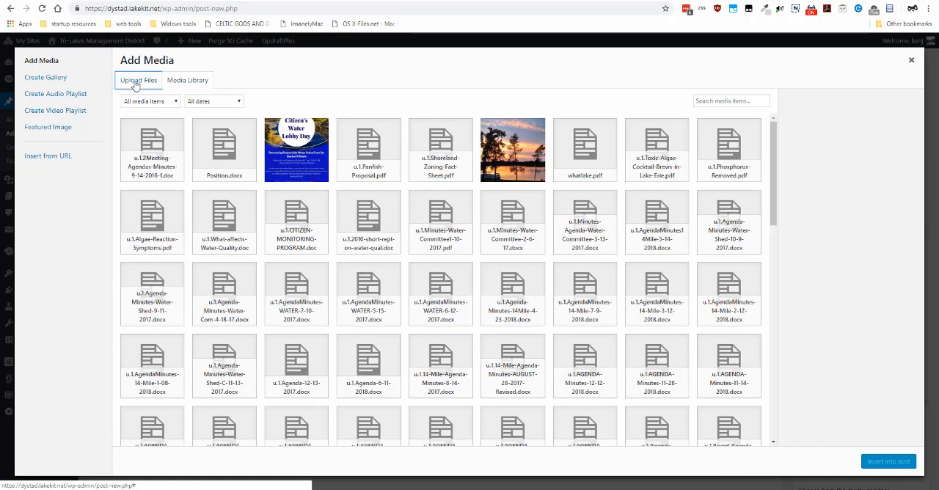
click(517, 250)
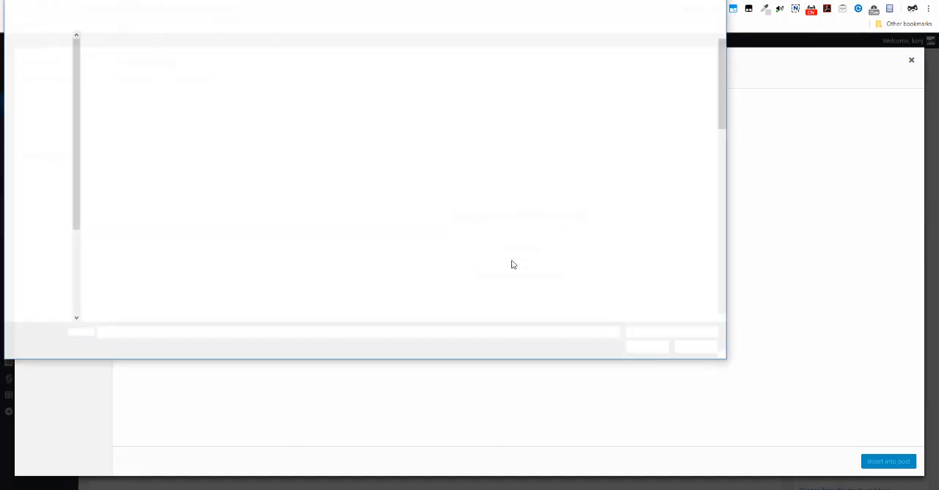
click(173, 53)
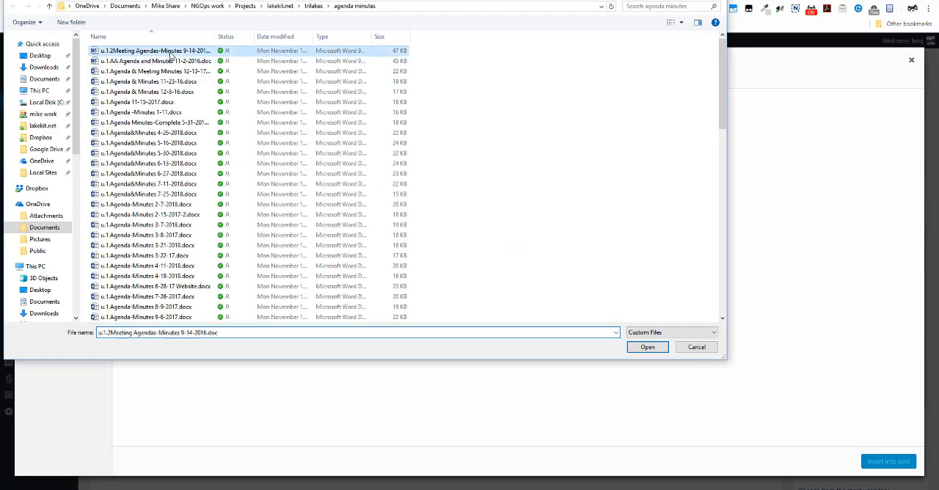
drag(221, 36, 260, 36)
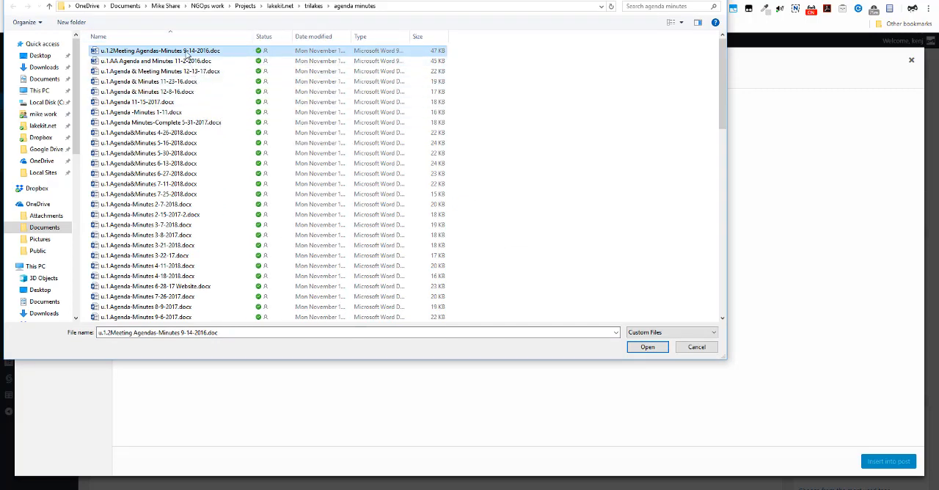
click(642, 347)
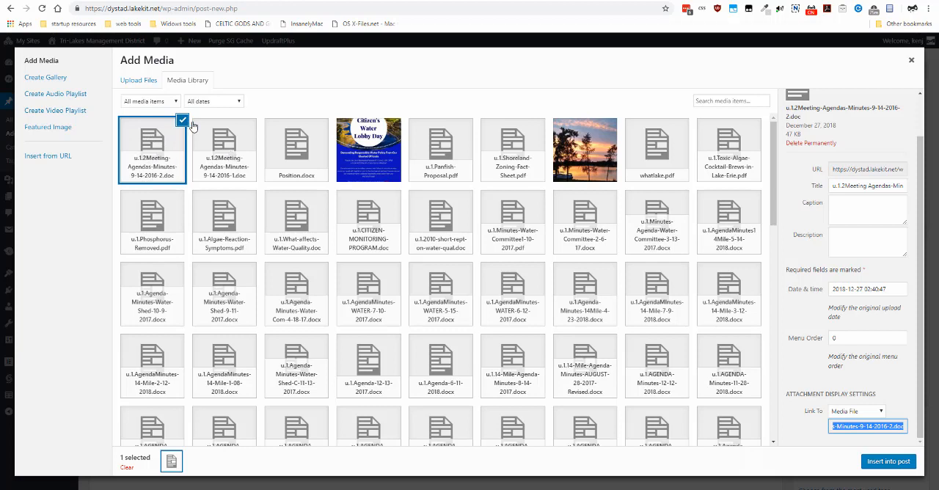
- Permanently delete the duplicate document u.1.2Meeting-Agendas-Minutes-9-14-2016-2.doc from the media library
click(224, 131)
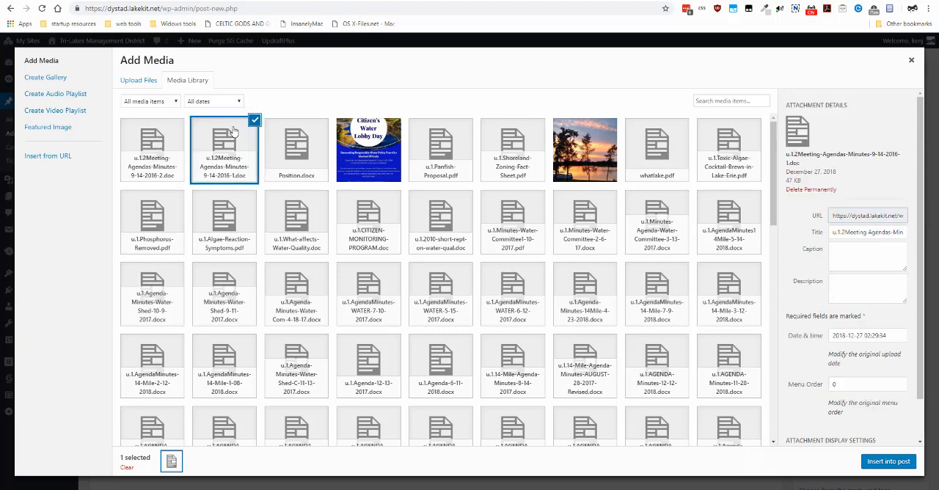
click(315, 130)
click(167, 139)
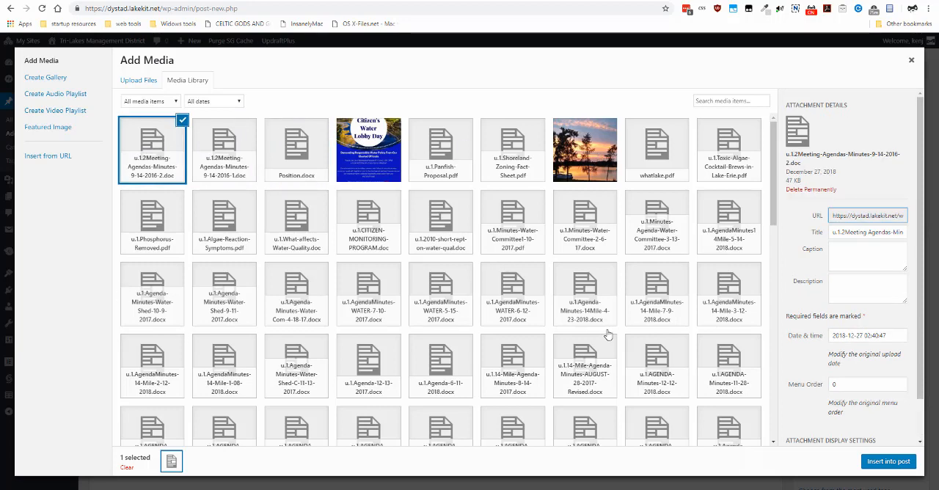
scroll(345, 270, down, 1)
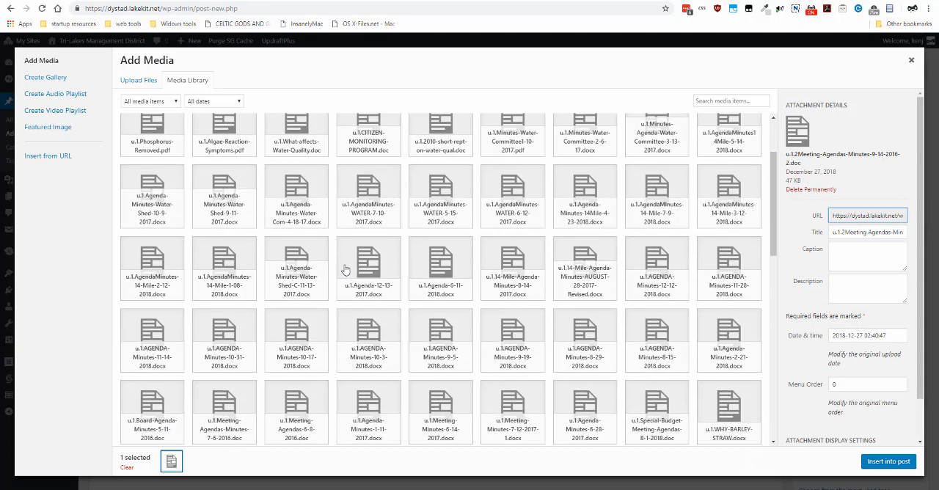
scroll(345, 270, up, 1)
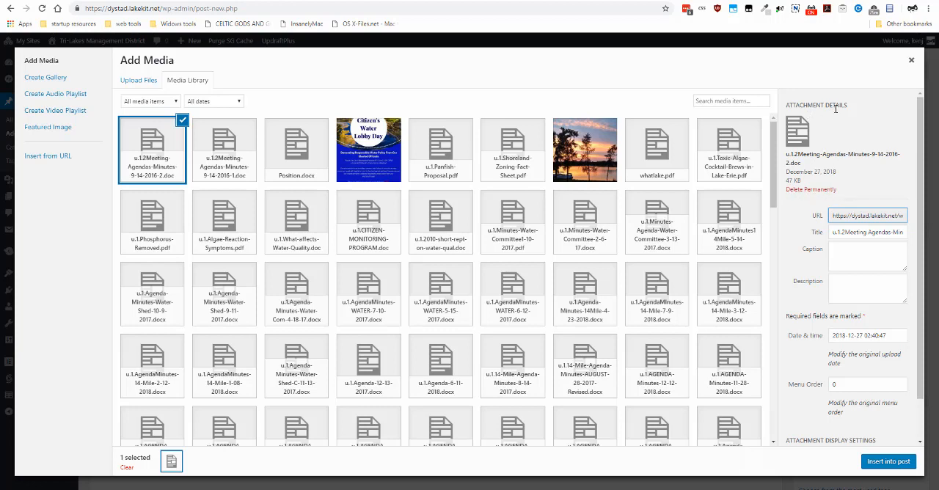
click(824, 193)
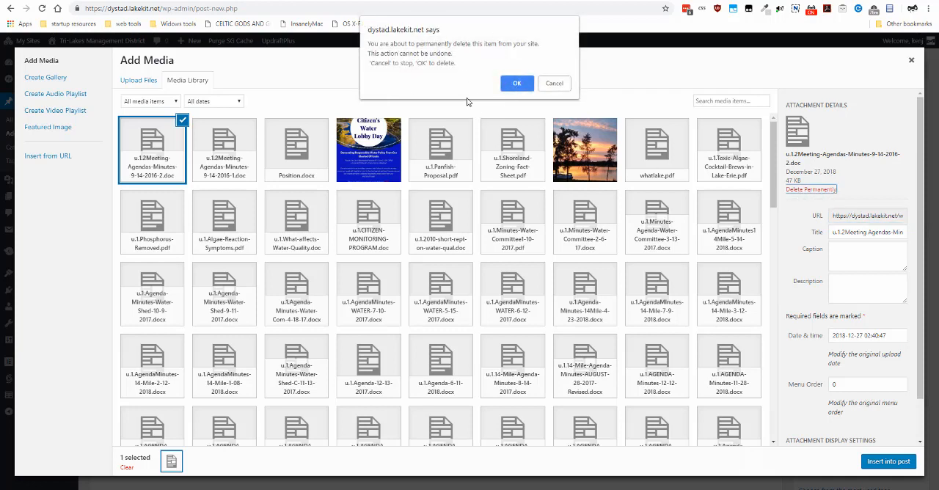
click(515, 84)
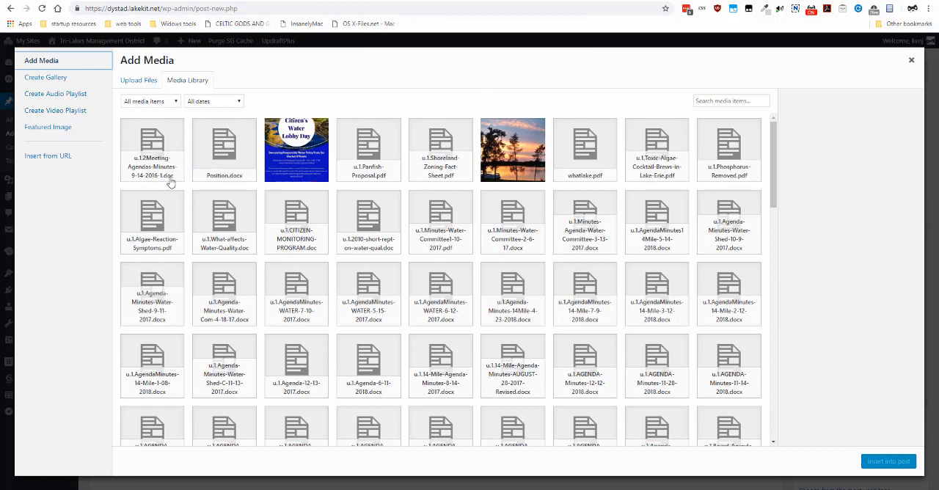
- Insert the document u.1.2Meeting-Agendas-Minutes-9-14-2016-1.doc from the media library into the post
click(155, 165)
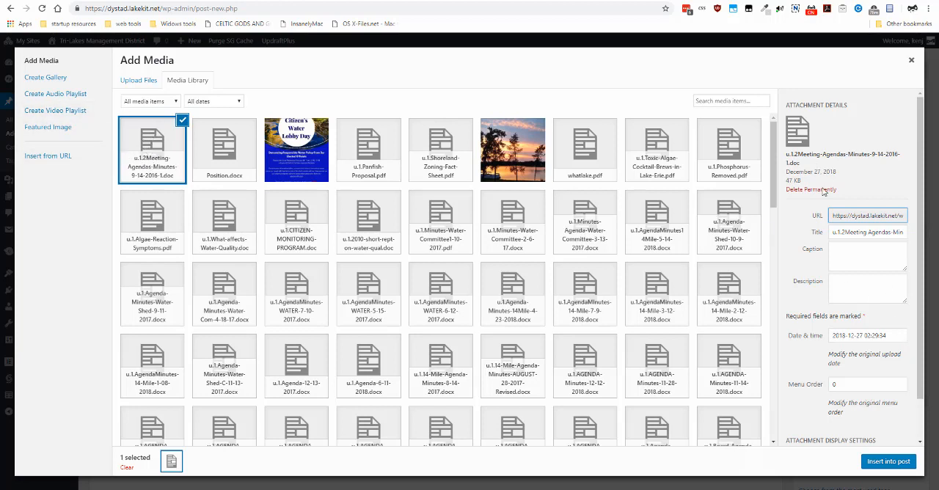
click(845, 337)
drag(832, 335, 892, 334)
click(868, 335)
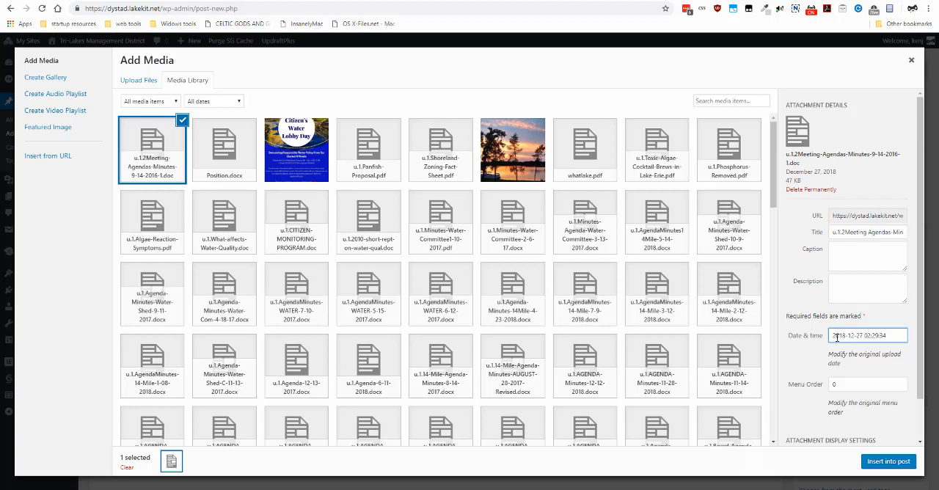
drag(834, 336, 863, 335)
click(886, 463)
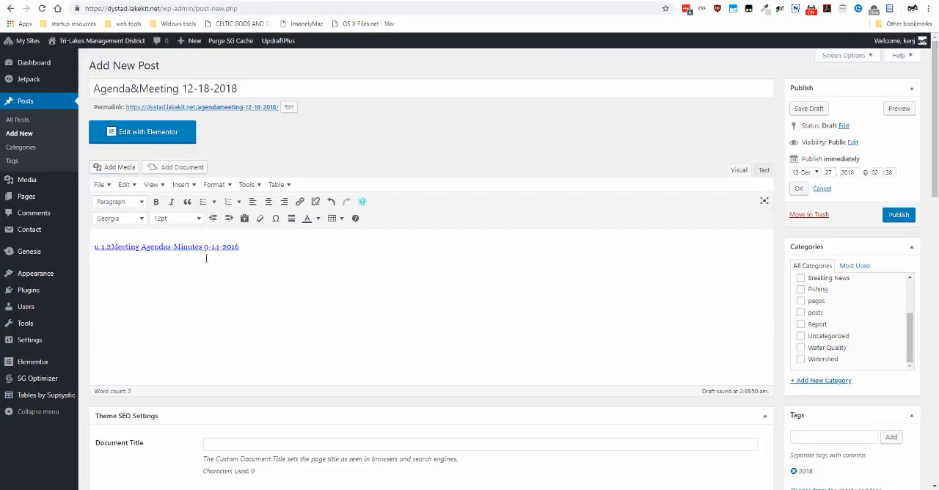
- Remove the "u.1.2" prefix from the inserted document link's text so it reads "Meeting Agendas-Minutes 9-14-2016"
triple_click(111, 247)
drag(111, 248, 93, 251)
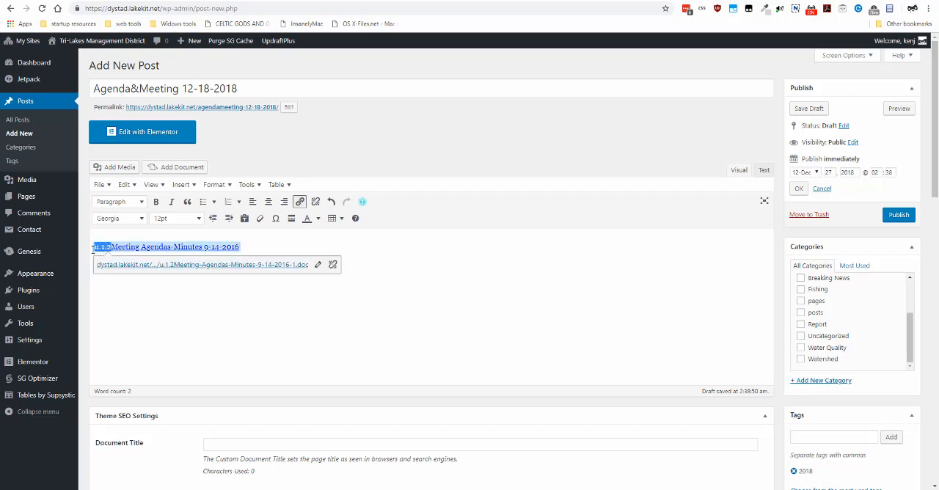
key(BackSpace)
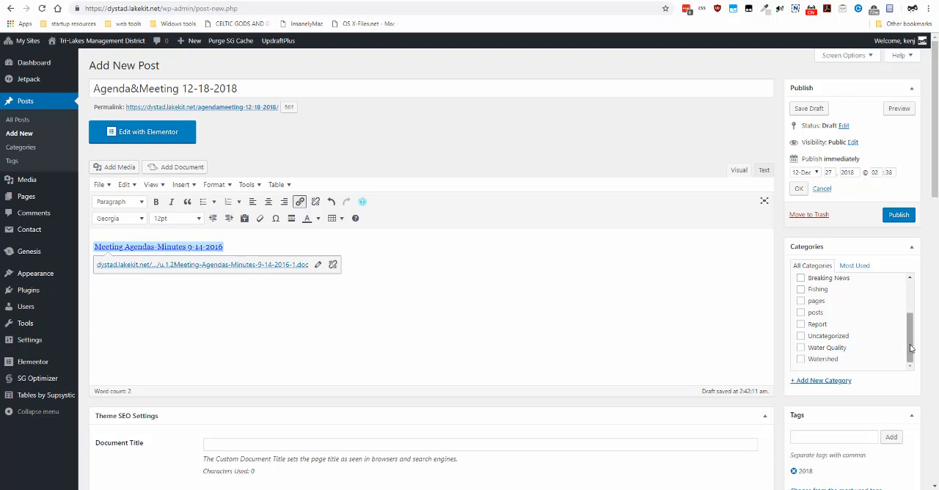
- Review the post's checked category and tag, and set its publish day to 18 for December 2018
drag(915, 346, 911, 307)
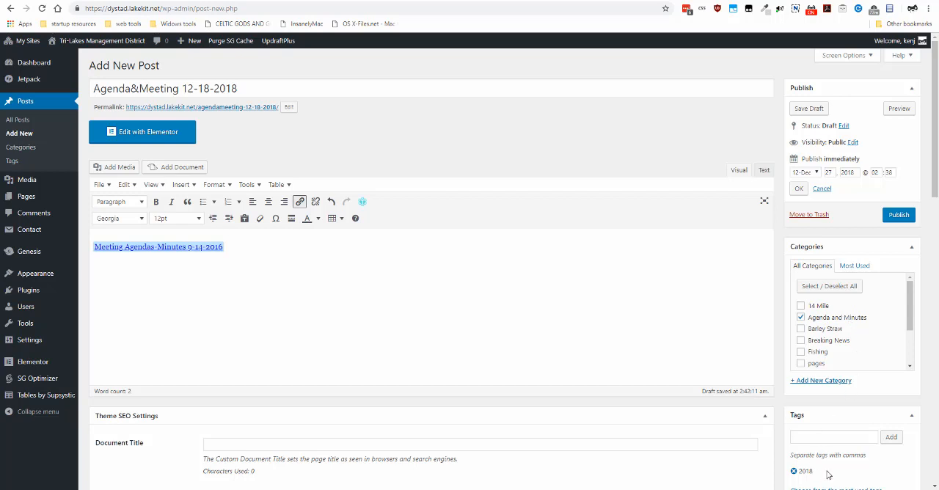
scroll(821, 463, down, 1)
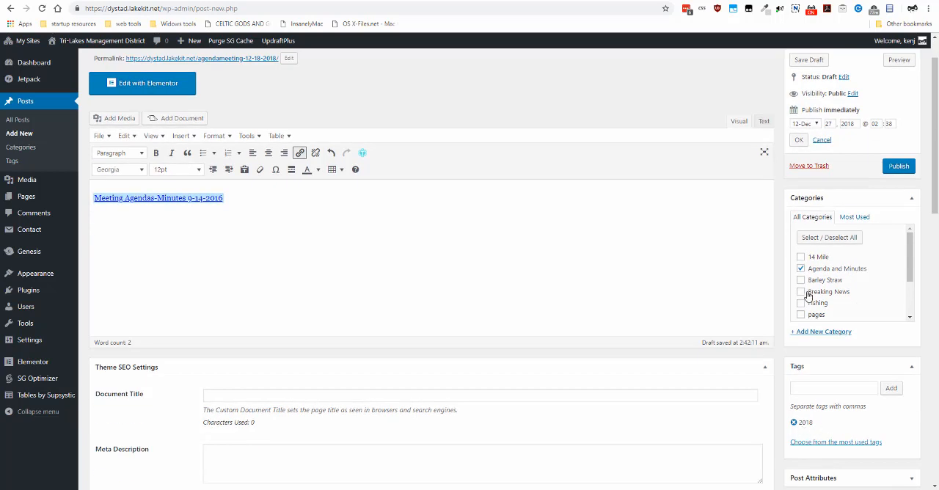
scroll(810, 297, up, 1)
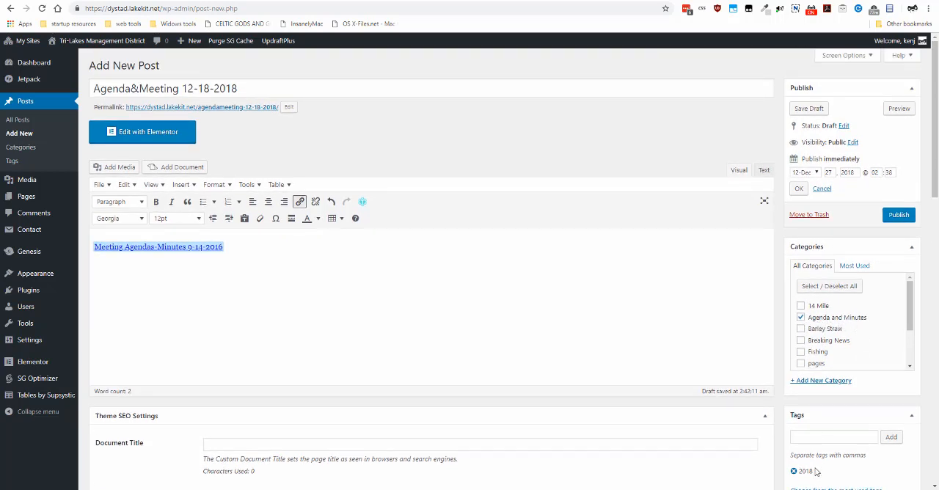
double_click(829, 172)
text(18)
- Check the post's title and permalink, and publish the Agenda&Meeting 12-18-2018 post
double_click(134, 88)
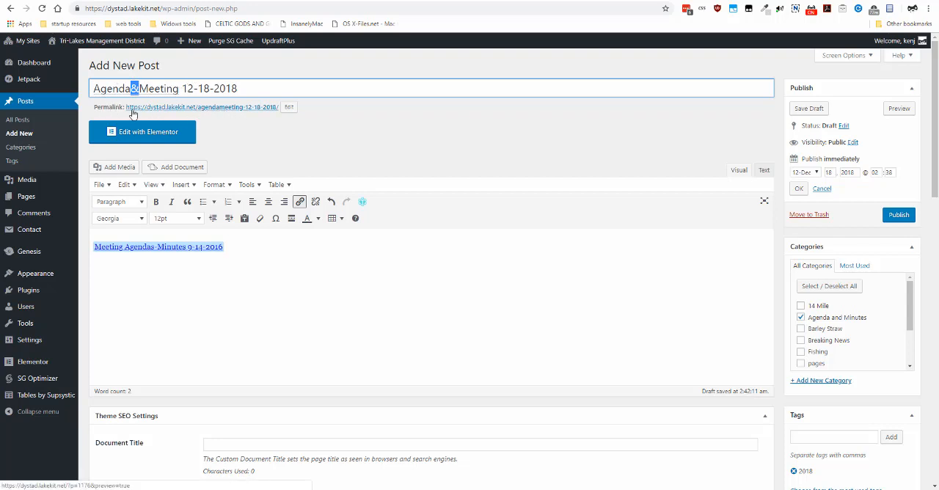
click(104, 107)
mouse_move(103, 107)
mouse_down()
mouse_move(213, 109)
mouse_move(119, 109)
mouse_up()
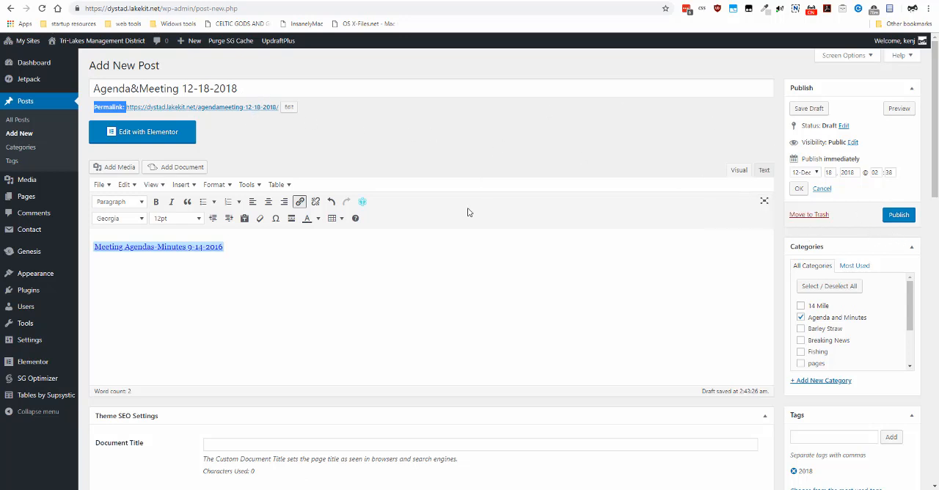
scroll(549, 302, down, 1)
scroll(550, 301, up, 1)
click(893, 215)
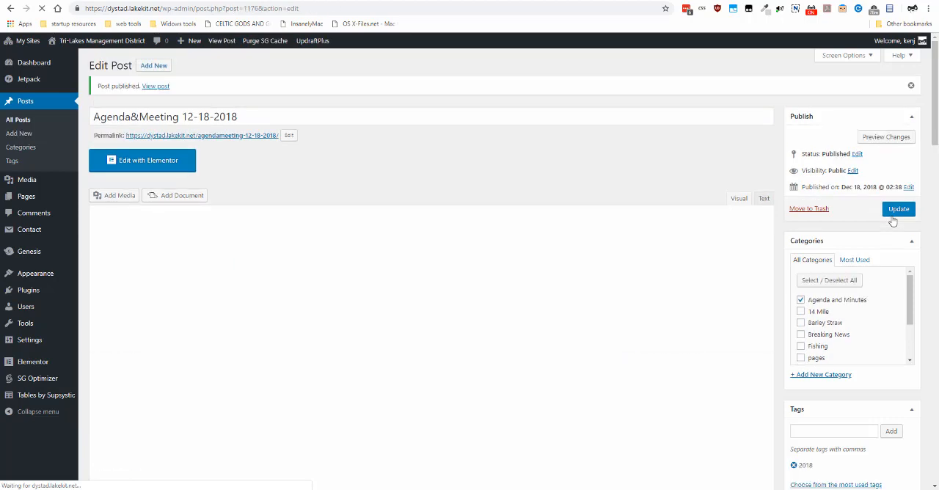
- Change the document link's text to "Meeting Agendas and Minutes 9-14-2016" and update the published post
scroll(340, 216, down, 3)
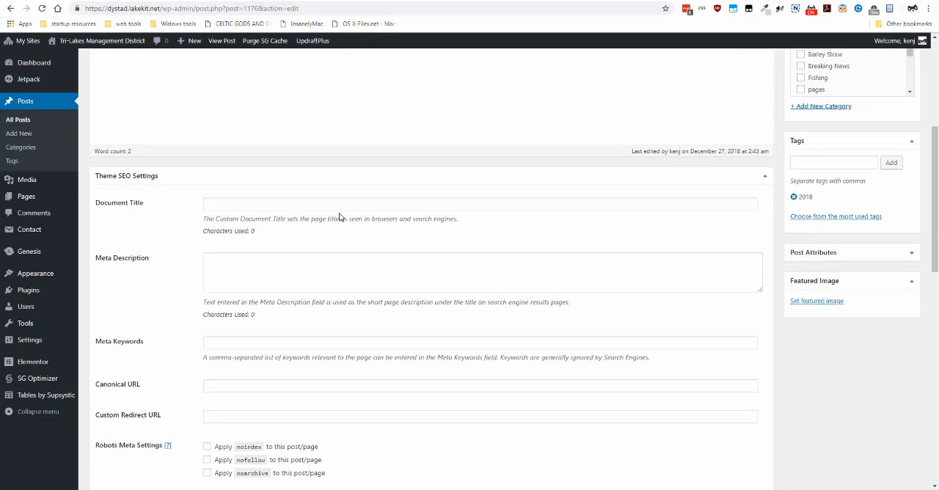
scroll(340, 213, up, 3)
scroll(339, 217, down, 2)
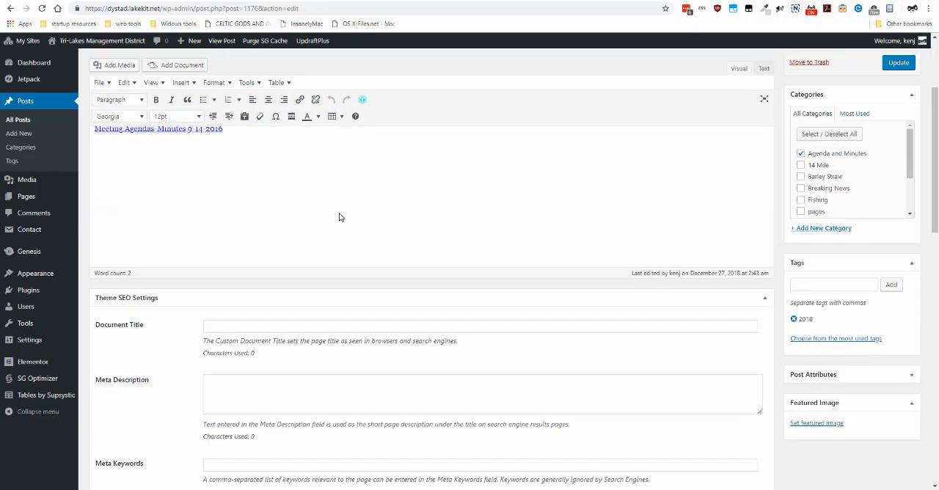
scroll(339, 216, up, 2)
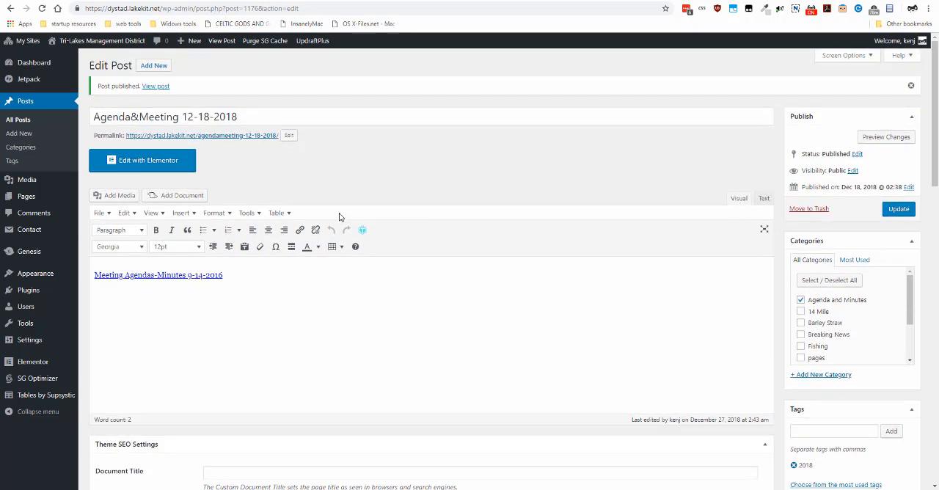
click(155, 275)
key(BackSpace)
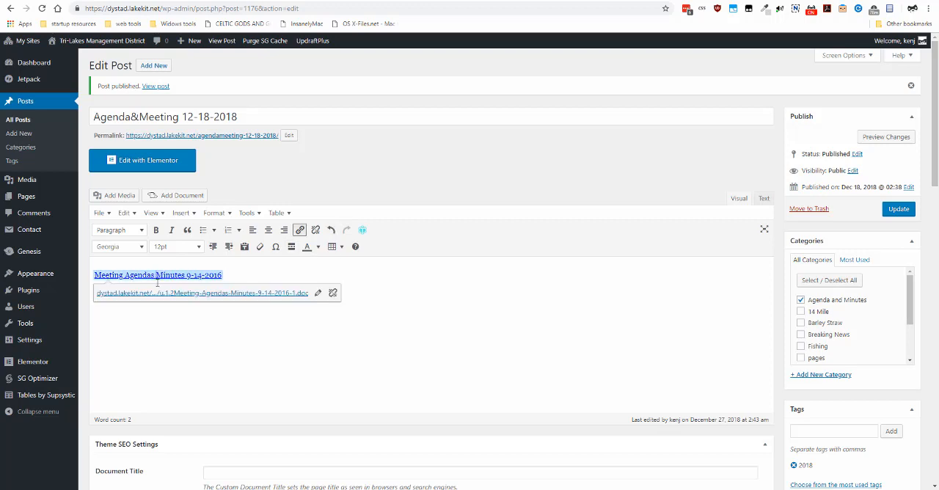
text(and)
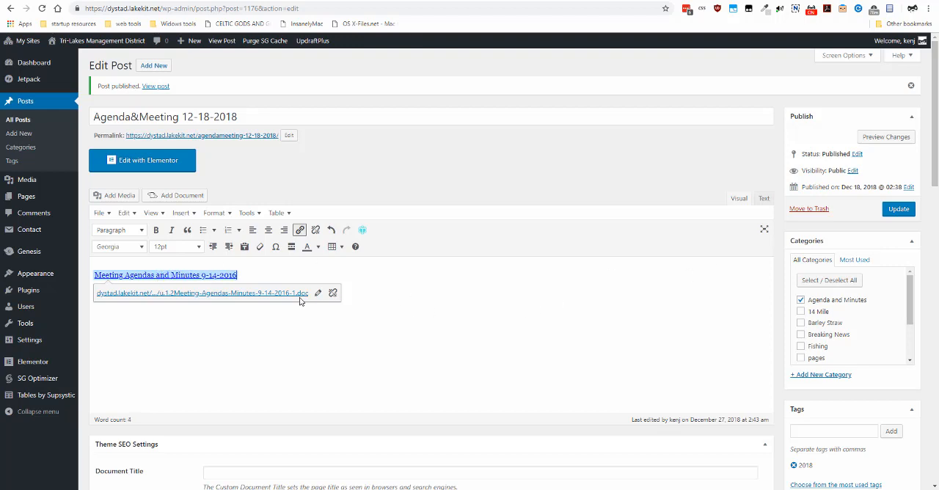
click(906, 213)
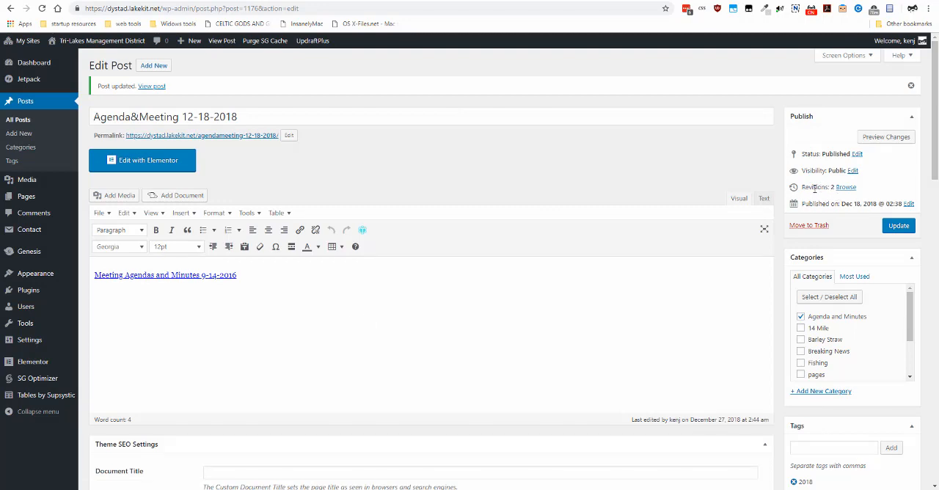
- Compare the post's latest revision with the previous one, and return to the post editor
drag(801, 187, 862, 189)
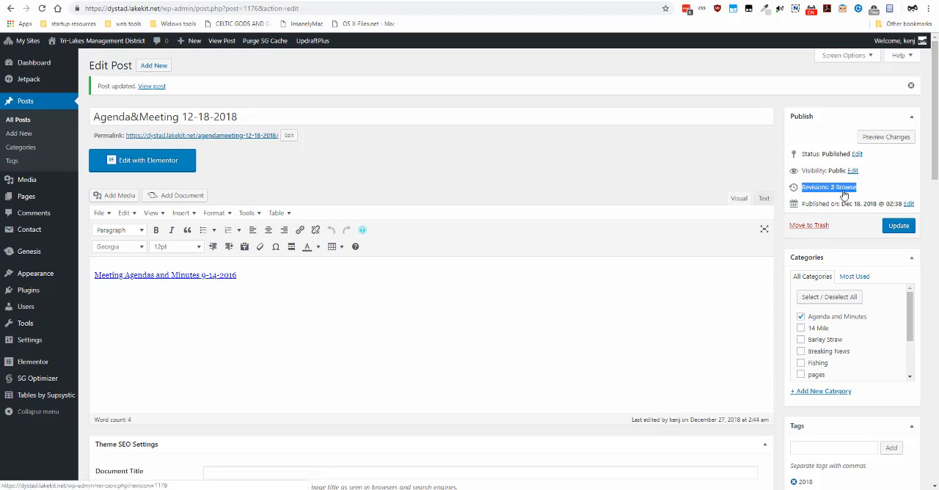
click(844, 189)
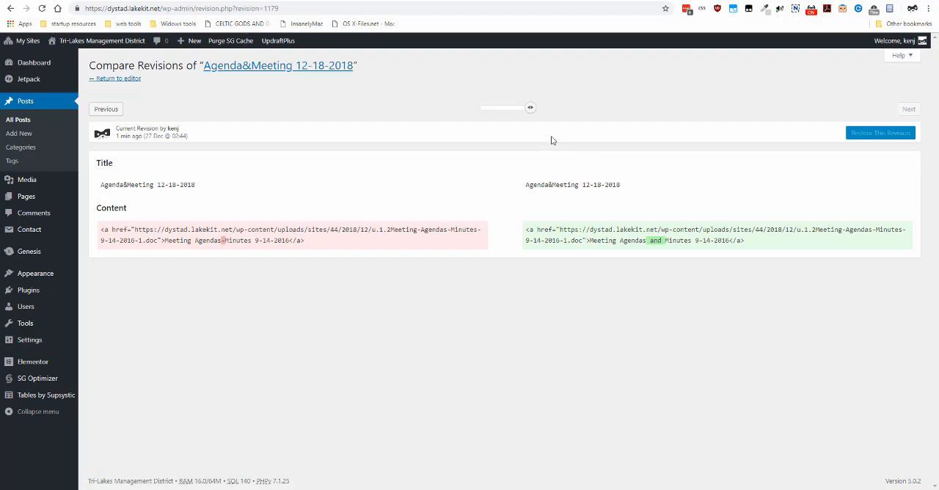
mouse_move(530, 108)
mouse_down()
mouse_move(477, 112)
mouse_move(546, 115)
mouse_up()
click(120, 80)
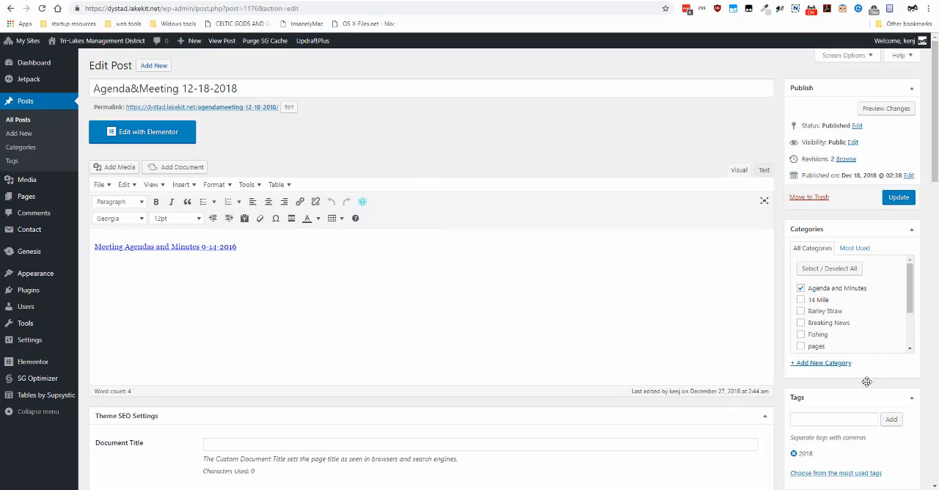
- View the published post through its permalink and test the document link's download without saving the file
triple_click(215, 108)
click(214, 107)
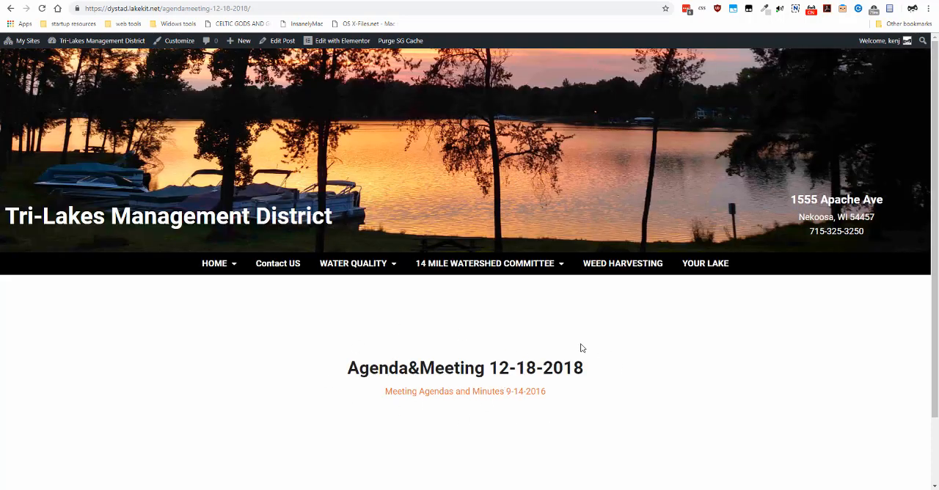
click(453, 392)
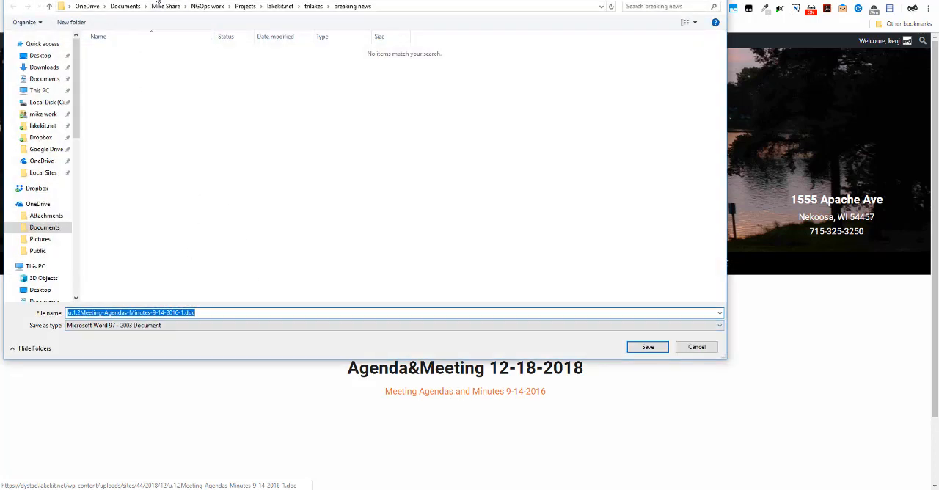
drag(156, 0, 186, 27)
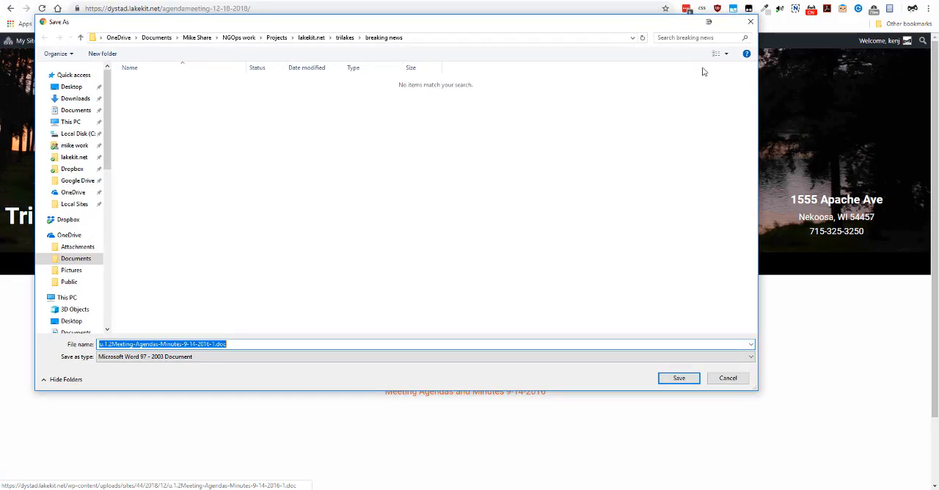
click(749, 22)
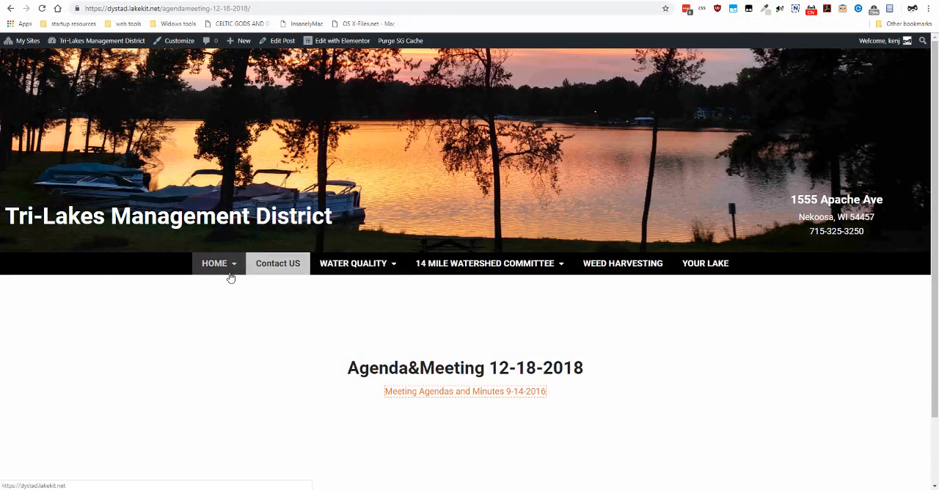
- Open the site's Agendas & Minutes page and examine the 2018 list for the new post and the lists for other years
mouse_move(227, 270)
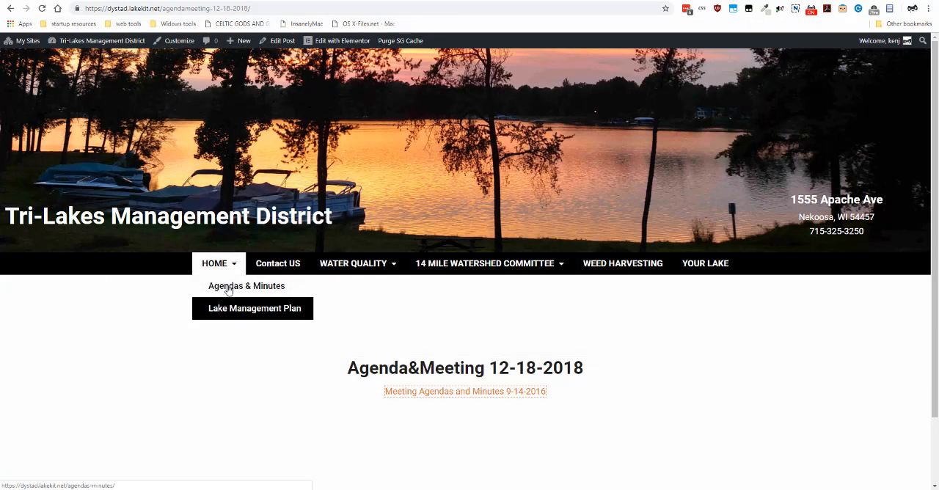
click(227, 287)
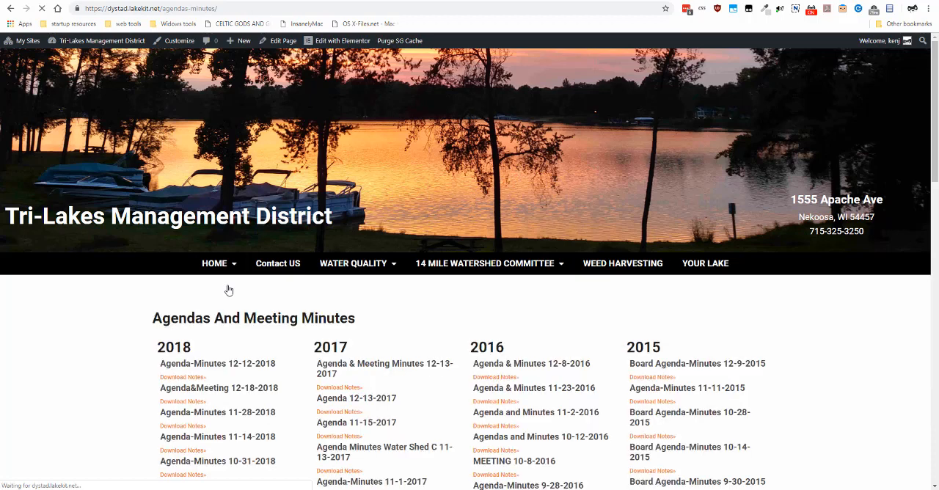
scroll(422, 299, down, 1)
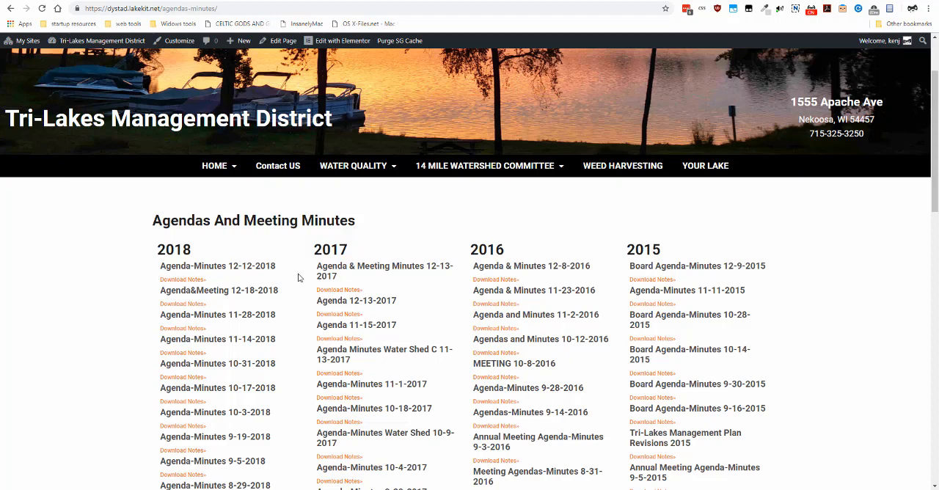
scroll(297, 276, down, 2)
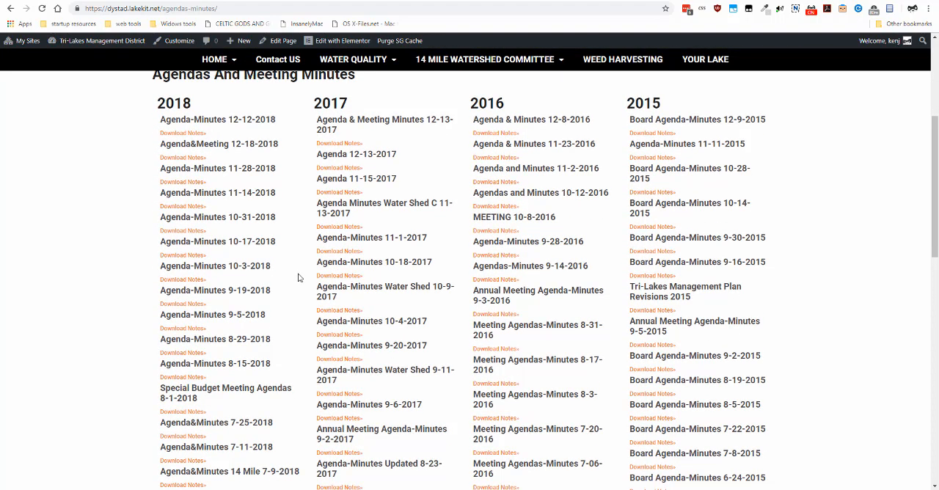
scroll(298, 276, up, 2)
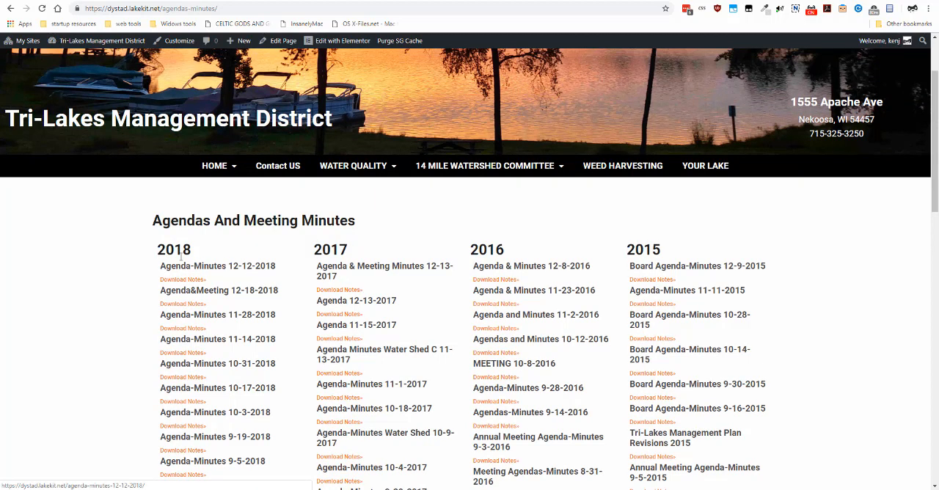
drag(156, 251, 191, 250)
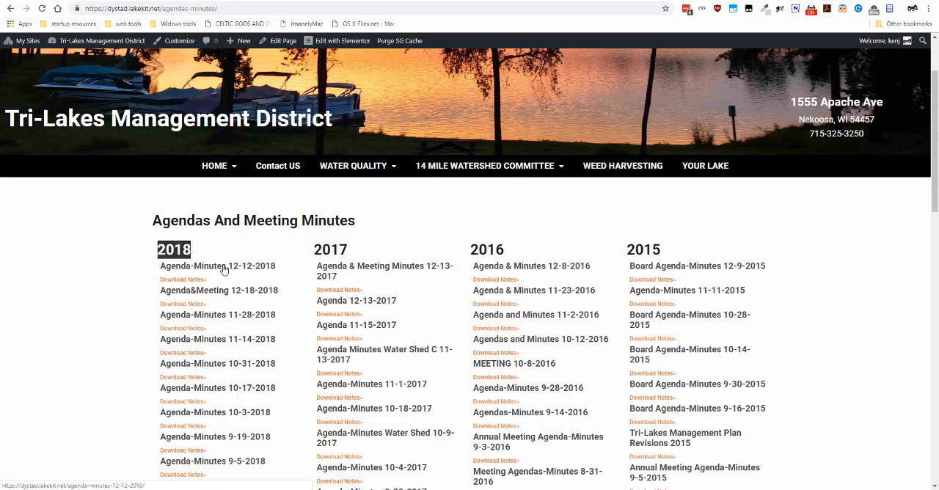
scroll(212, 388, down, 2)
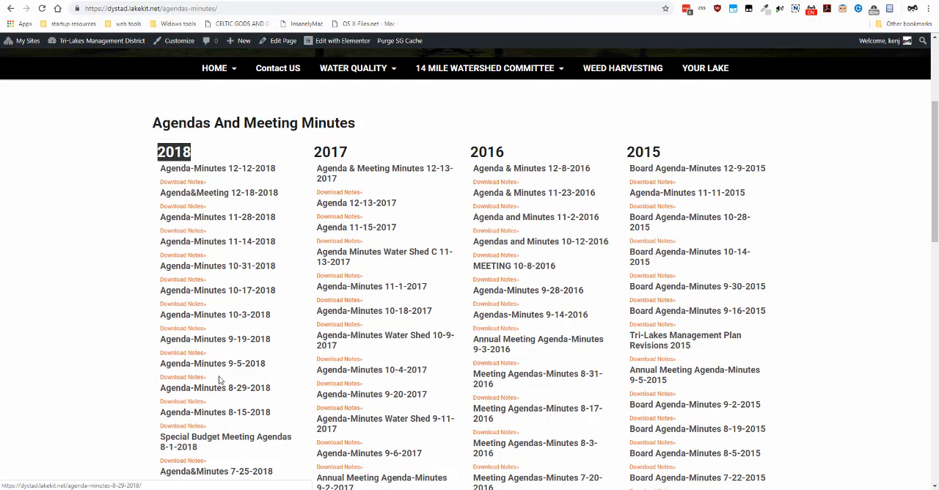
scroll(220, 380, up, 4)
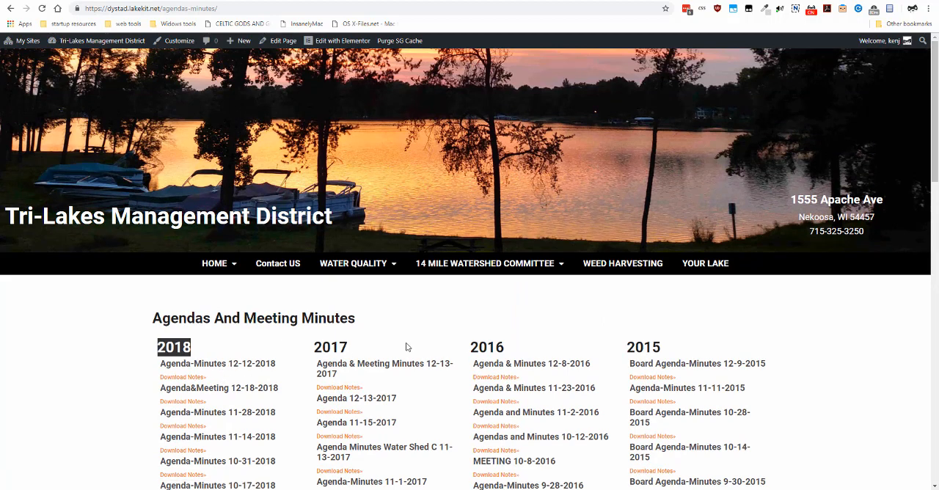
scroll(406, 347, down, 3)
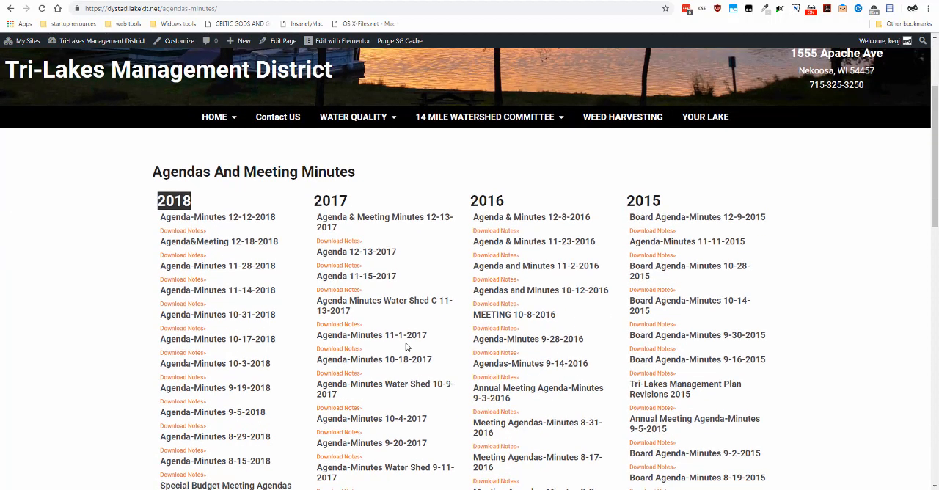
scroll(406, 347, up, 3)
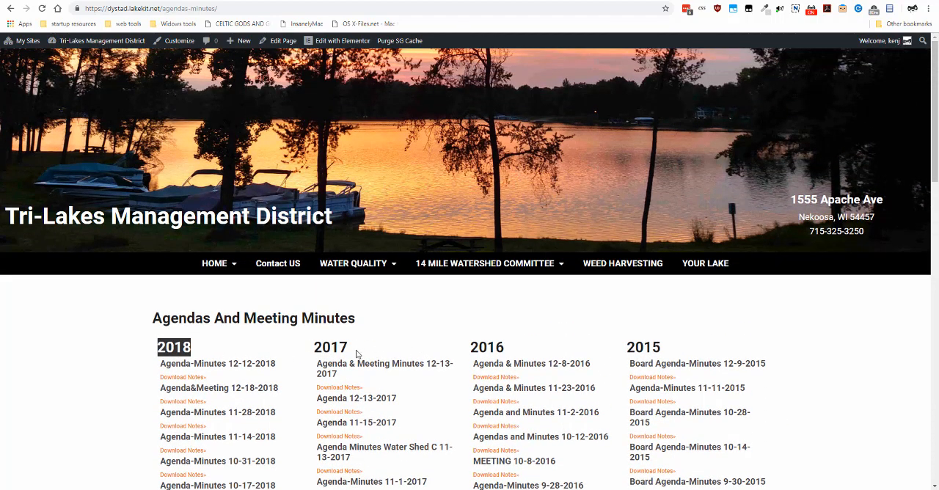
scroll(265, 353, down, 4)
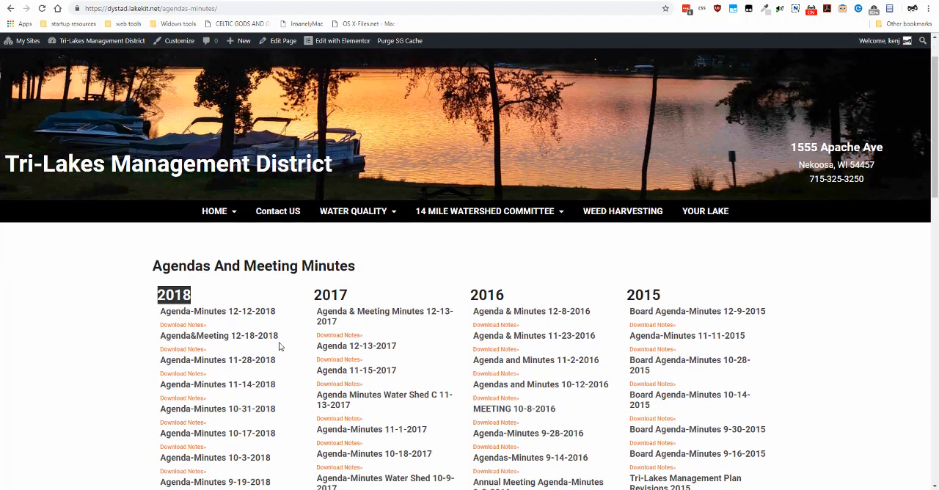
scroll(282, 346, up, 4)
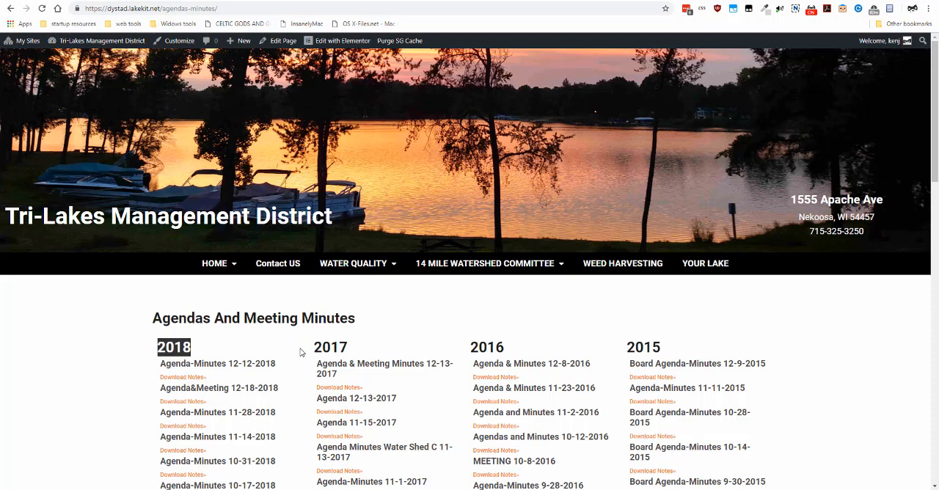
scroll(299, 352, down, 3)
scroll(297, 354, up, 3)
mouse_move(227, 264)
- Open the Download Notes link of Agenda-Minutes 12-12-2018 and view its post page
scroll(400, 312, down, 1)
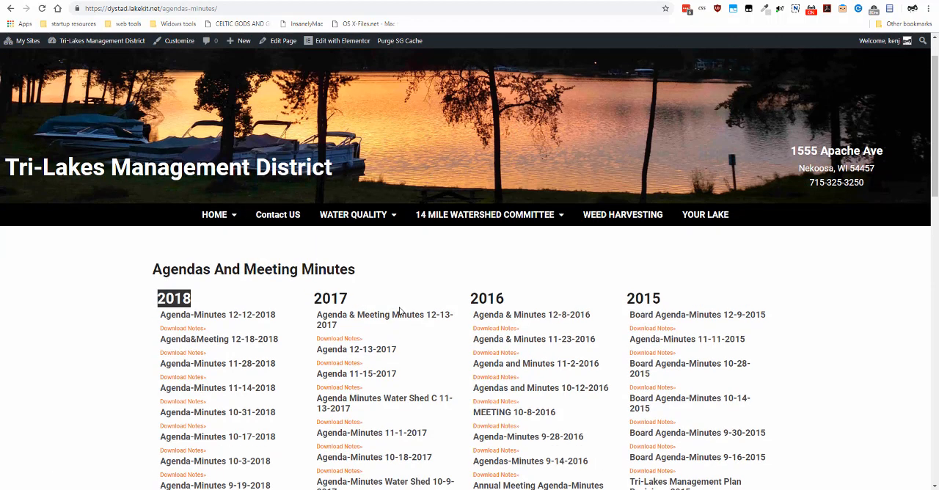
click(190, 331)
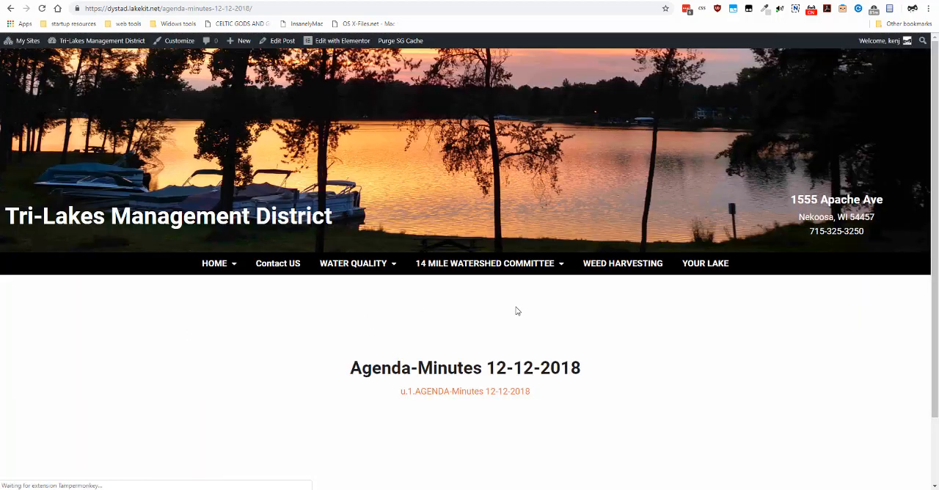
scroll(516, 311, down, 1)
scroll(516, 311, up, 1)
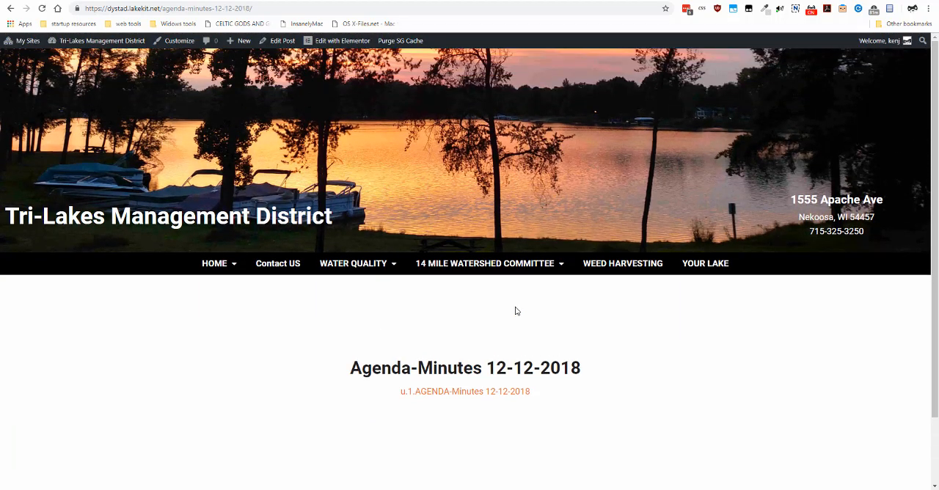